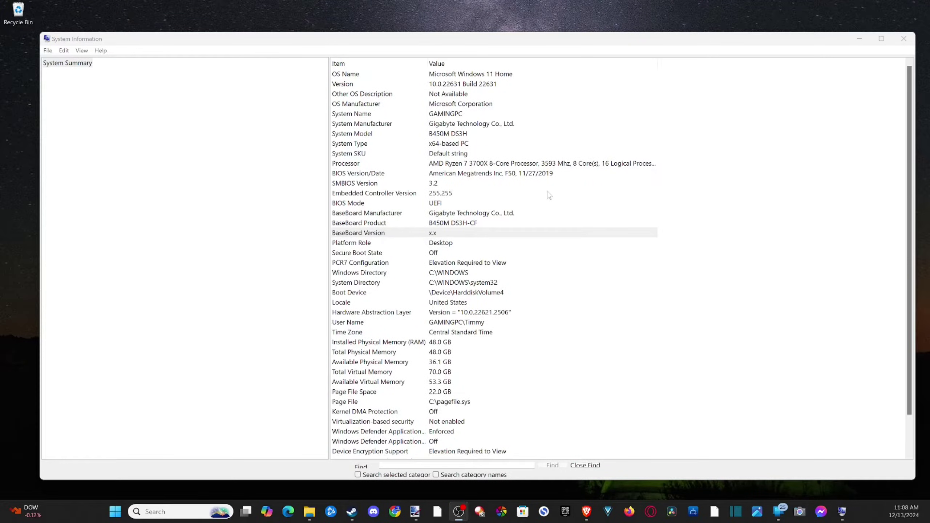
Step: Check the BaseBoard Product, Version and Manufacturer entries showing Gigabyte B450M DS3H-CF
{"action": "left_click", "coordinate": [377, 226]}
{"action": "left_click", "coordinate": [381, 236]}
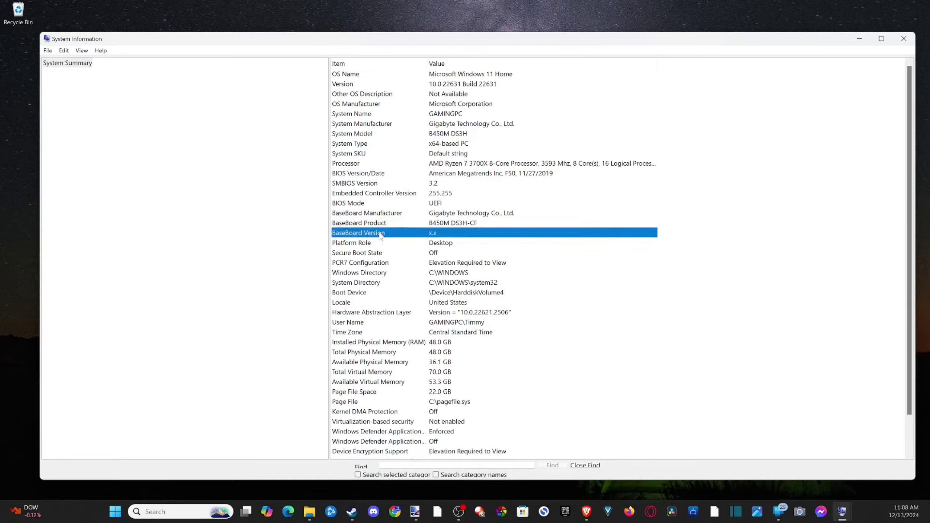
{"action": "left_click", "coordinate": [395, 225]}
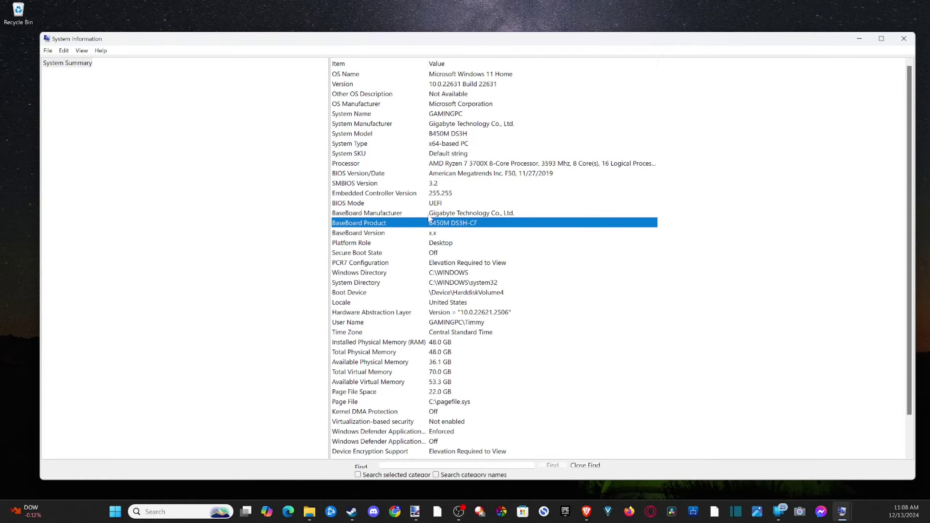
{"action": "left_click", "coordinate": [429, 217]}
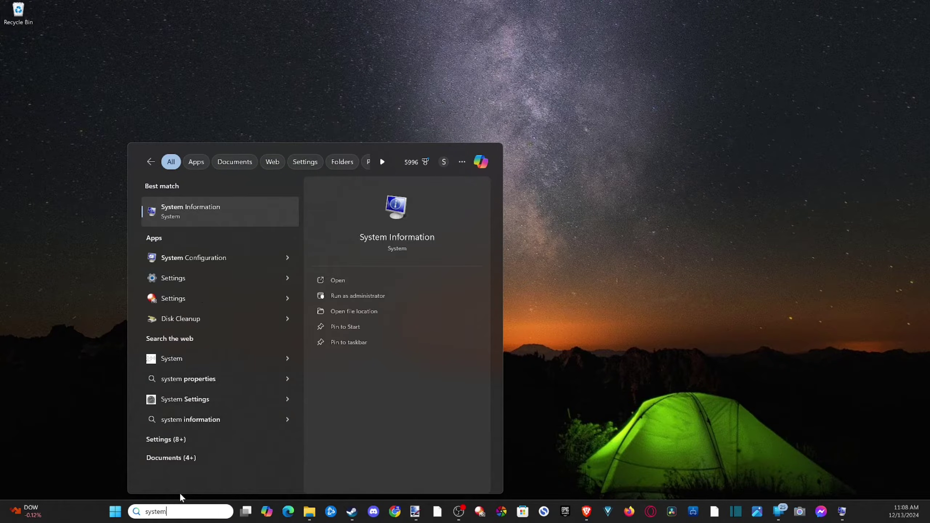
Step: Dismiss the Windows search results and restore the System Information window
{"action": "left_click", "coordinate": [690, 197]}
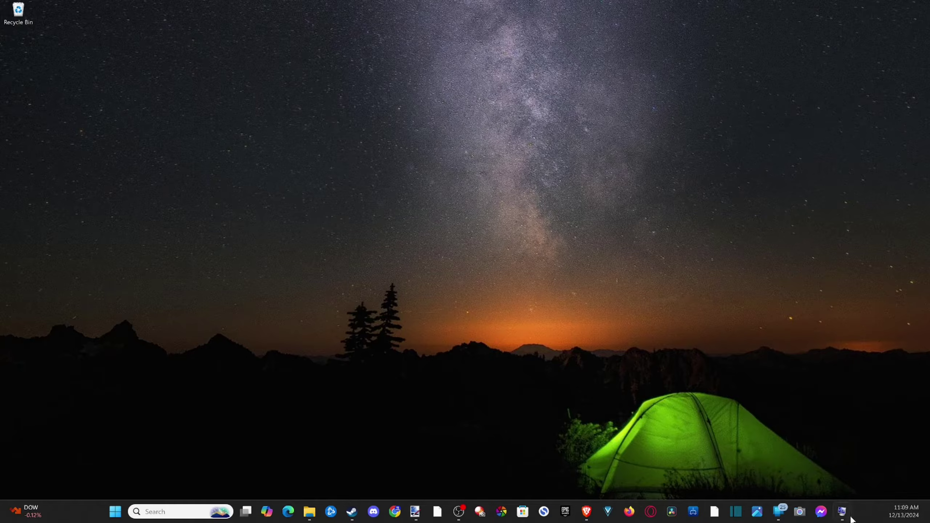
{"action": "mouse_move", "coordinate": [844, 515]}
{"action": "left_click", "coordinate": [853, 462]}
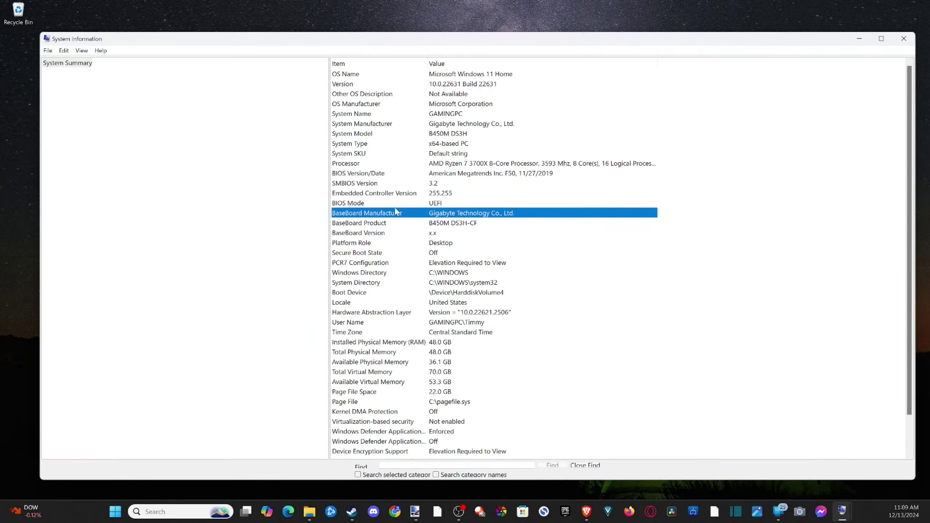
Step: Show the System Summary and mark the Gigabyte BaseBoard Manufacturer and Version entries
{"action": "left_click", "coordinate": [62, 67]}
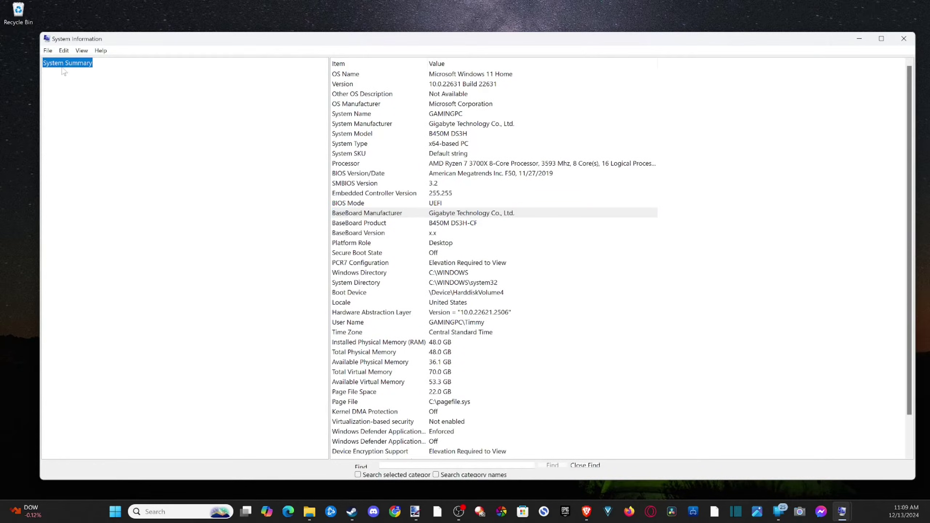
{"action": "left_click", "coordinate": [353, 216]}
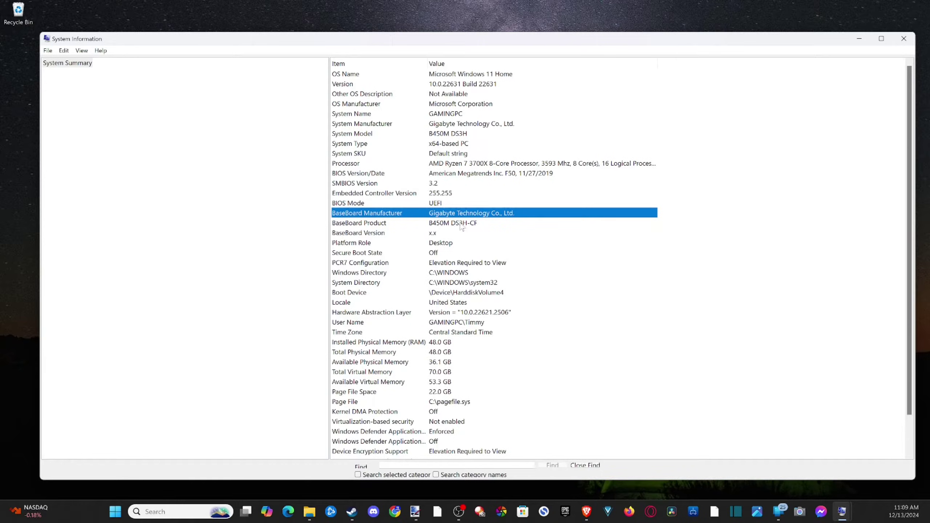
{"action": "left_click", "coordinate": [348, 237]}
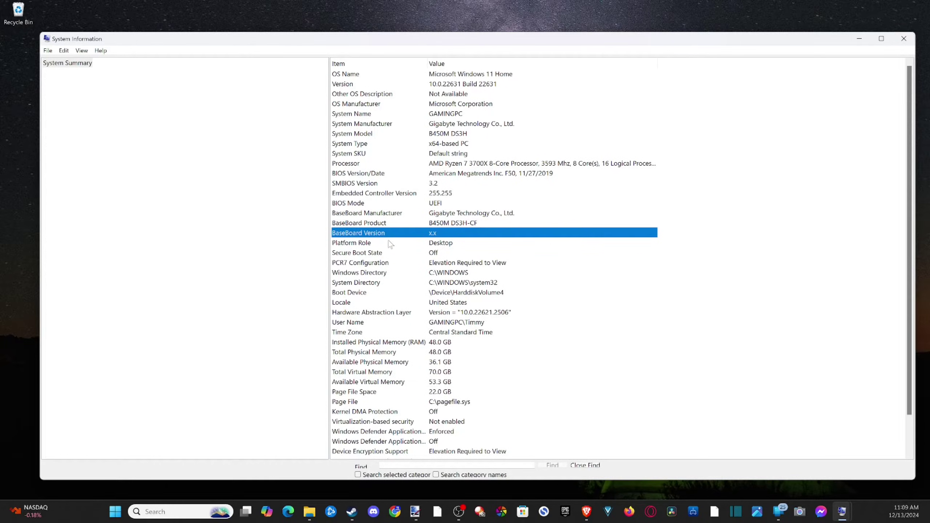
Step: Recheck the B450M DS3H-CF model entry, then Google 'gigabyte' and open the GIGABYTE Global site
{"action": "left_click", "coordinate": [444, 226]}
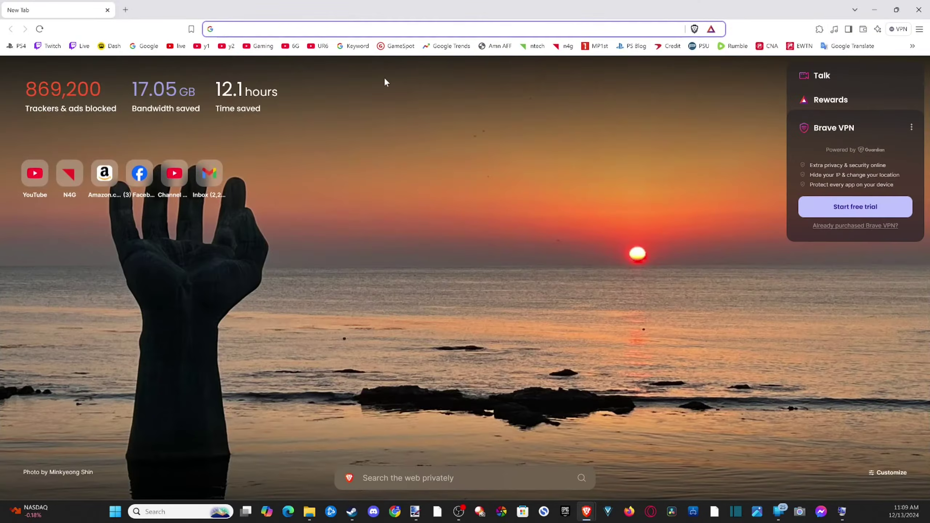
{"action": "type", "text": "google.com"}
{"action": "key", "text": "Return"}
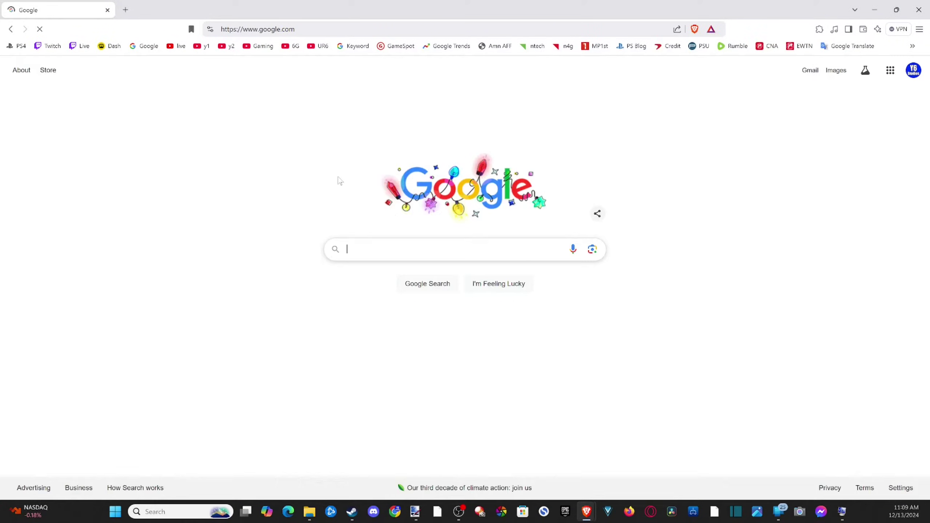
{"action": "type", "text": "gigaby"}
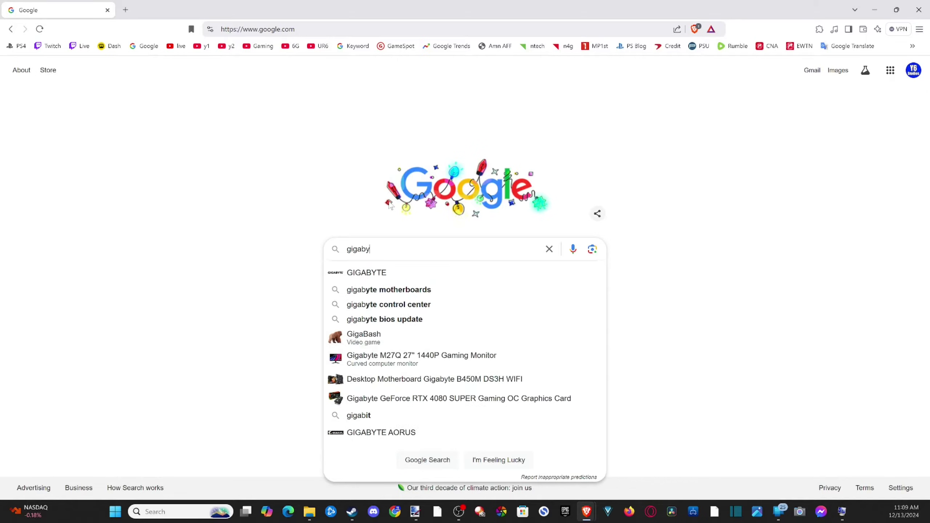
{"action": "left_click", "coordinate": [444, 276]}
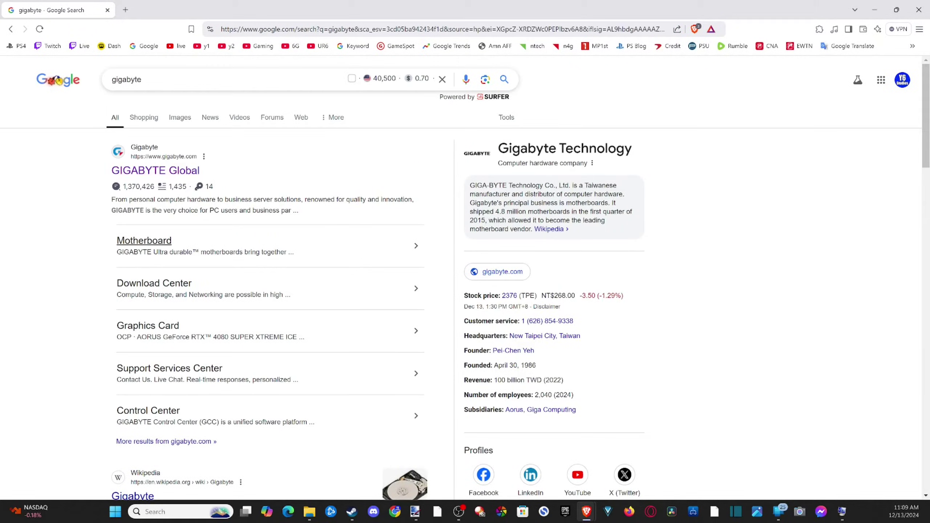
{"action": "left_click", "coordinate": [164, 170]}
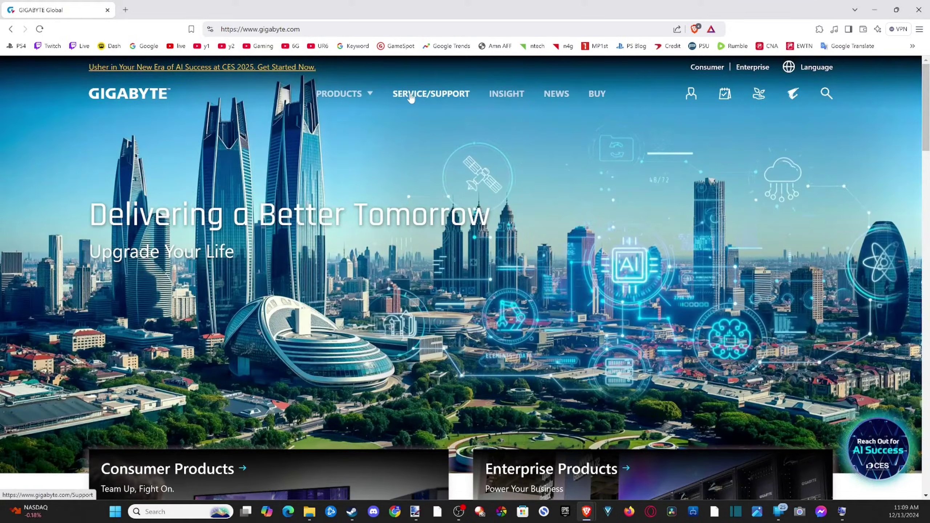
Step: Go through Gigabyte's consumer support area to the Download Center
{"action": "left_click", "coordinate": [429, 96]}
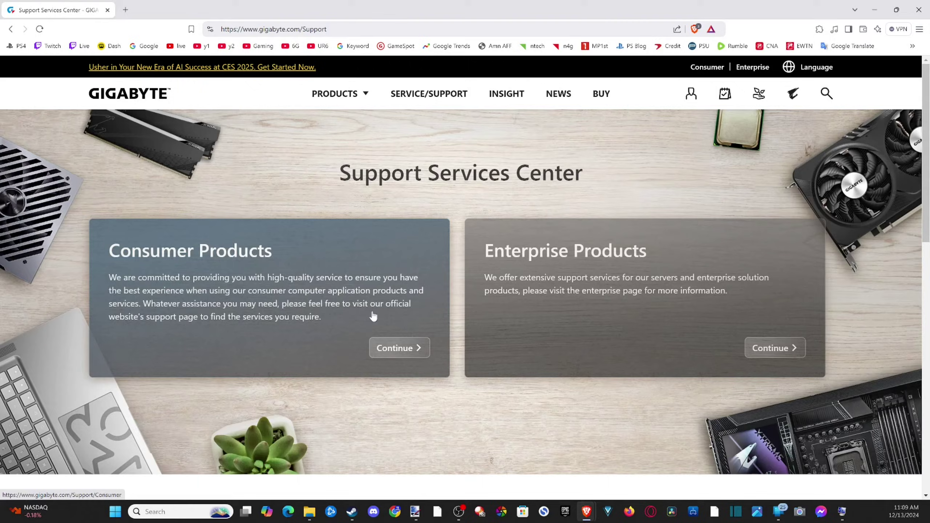
{"action": "left_click", "coordinate": [394, 348]}
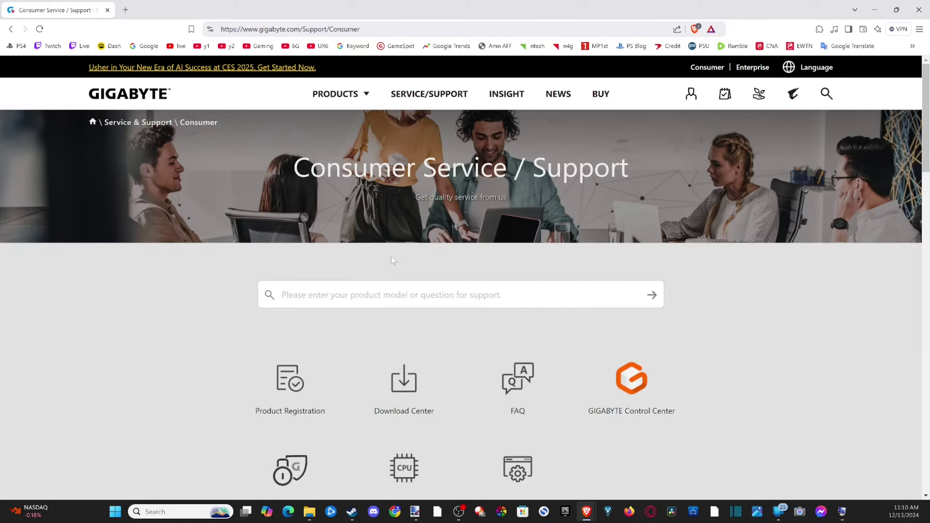
{"action": "scroll", "coordinate": [391, 255], "scroll_direction": "down", "scroll_amount": 1}
{"action": "left_click", "coordinate": [409, 357]}
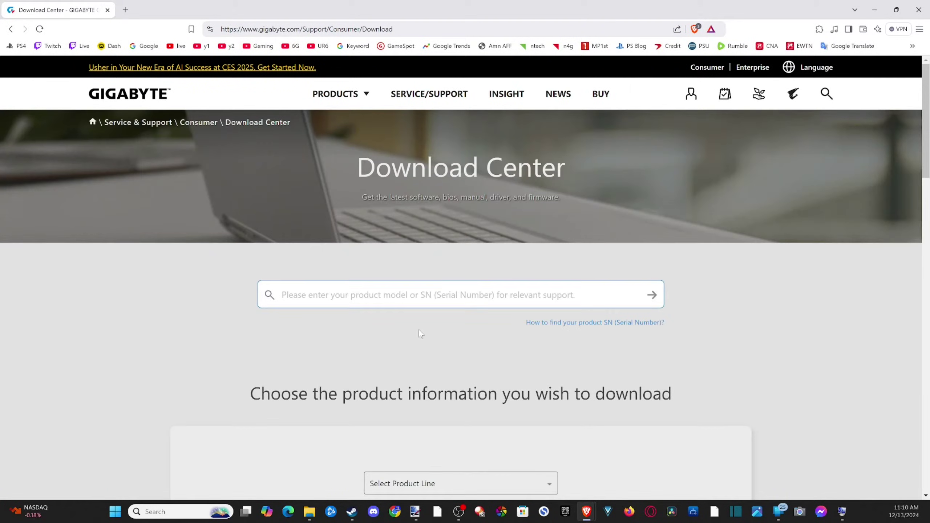
{"action": "scroll", "coordinate": [419, 332], "scroll_direction": "down", "scroll_amount": 3}
Step: Set the product line to Motherboard and the series to All
{"action": "left_click", "coordinate": [457, 348]}
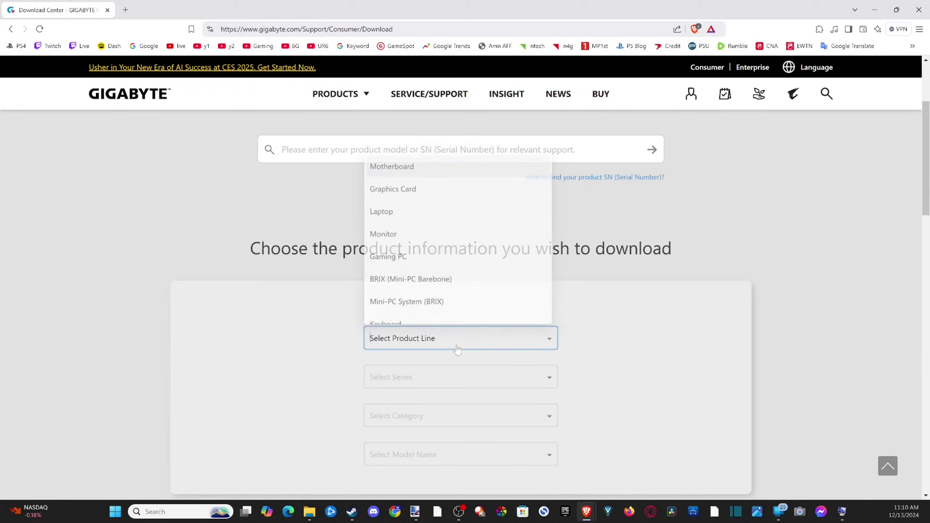
{"action": "left_click", "coordinate": [401, 165]}
{"action": "scroll", "coordinate": [274, 331], "scroll_direction": "down", "scroll_amount": 2}
{"action": "left_click", "coordinate": [404, 282]}
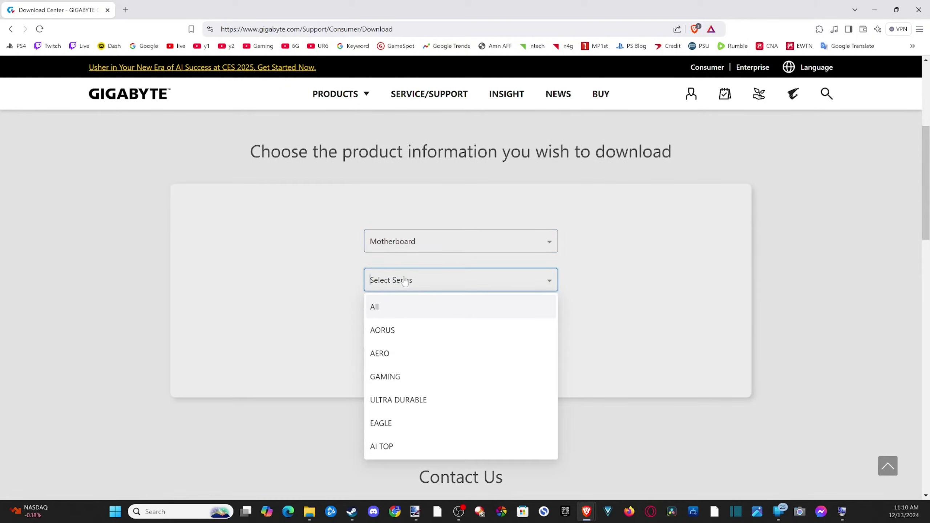
{"action": "left_click", "coordinate": [402, 315]}
{"action": "scroll", "coordinate": [406, 266], "scroll_direction": "down", "scroll_amount": 3}
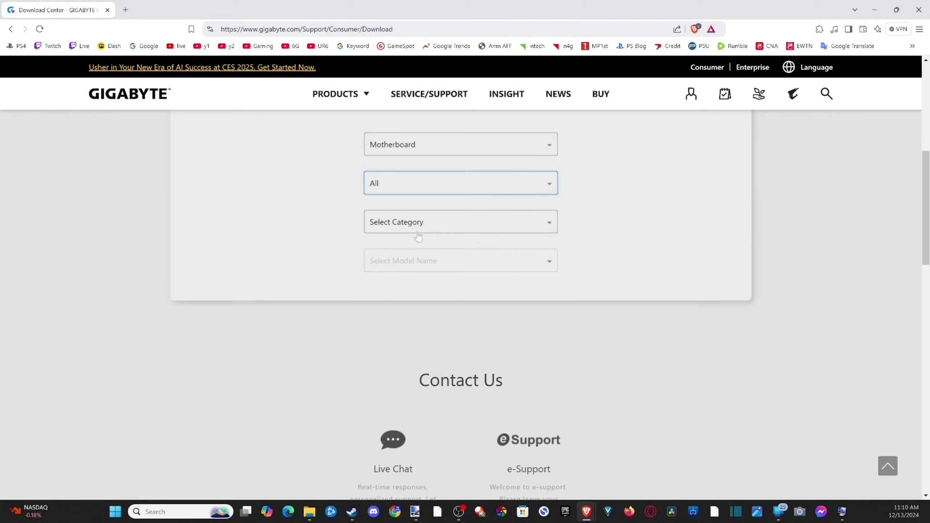
Step: Scroll the chipset category list past the Intel chipsets and choose AMD B450
{"action": "left_click", "coordinate": [418, 224]}
{"action": "scroll", "coordinate": [472, 330], "scroll_direction": "down", "scroll_amount": 6}
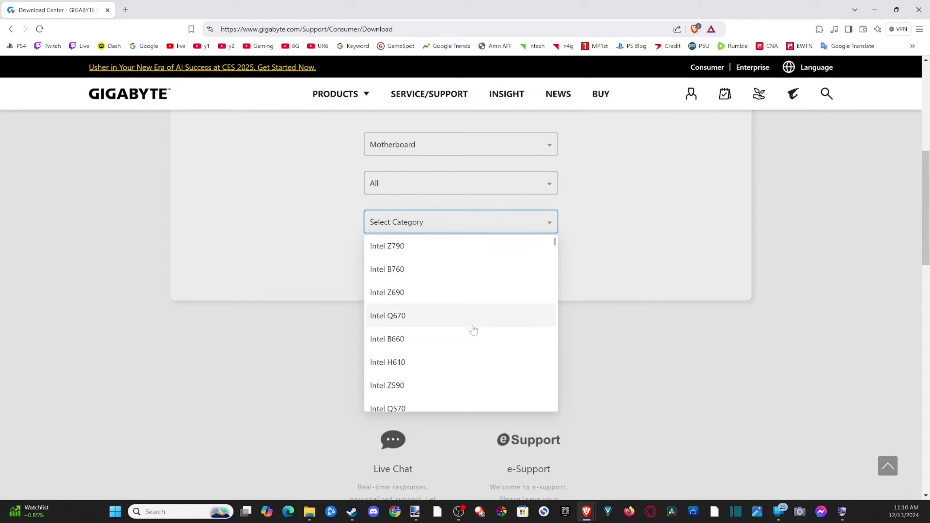
{"action": "scroll", "coordinate": [472, 331], "scroll_direction": "down", "scroll_amount": 10}
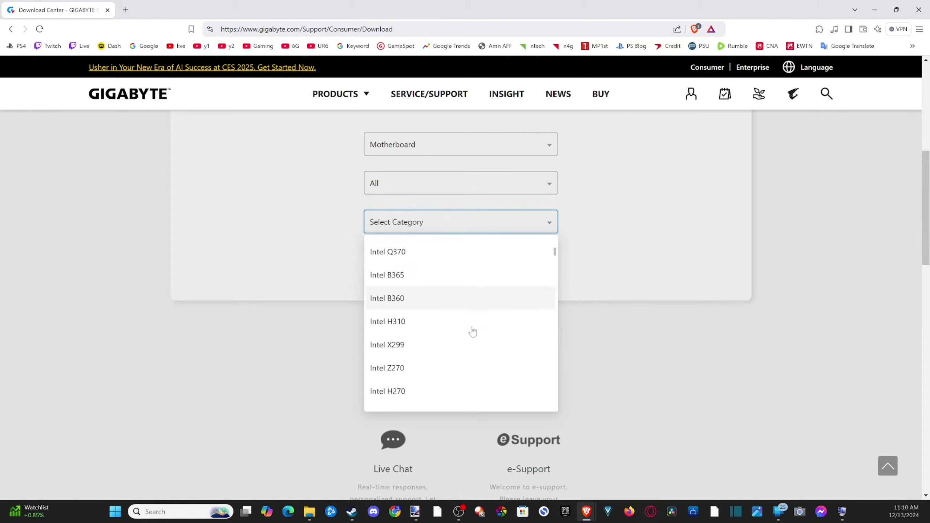
{"action": "scroll", "coordinate": [472, 331], "scroll_direction": "down", "scroll_amount": 10}
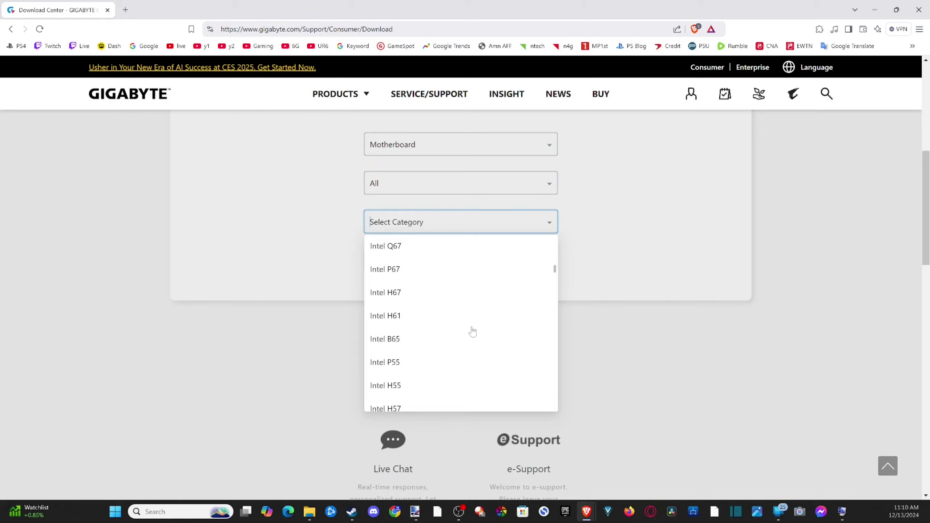
{"action": "scroll", "coordinate": [469, 333], "scroll_direction": "down", "scroll_amount": 10}
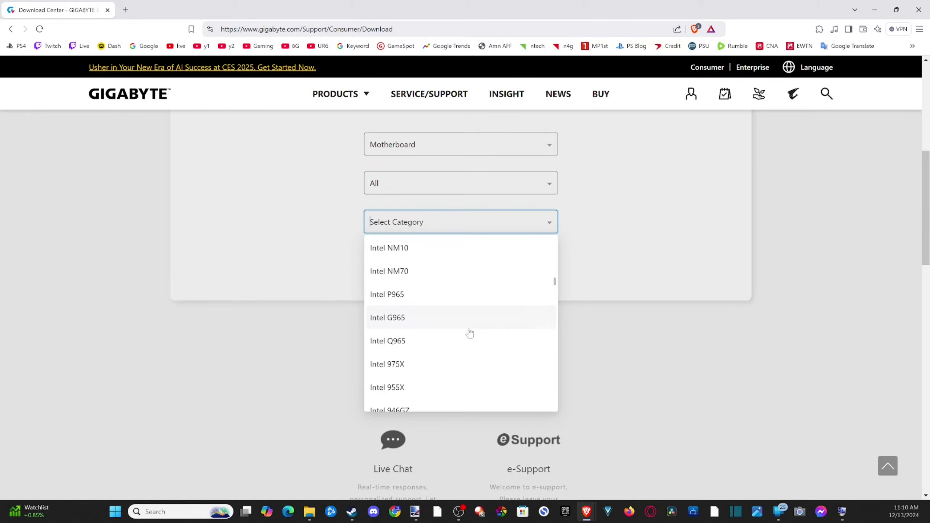
{"action": "scroll", "coordinate": [469, 334], "scroll_direction": "down", "scroll_amount": 10}
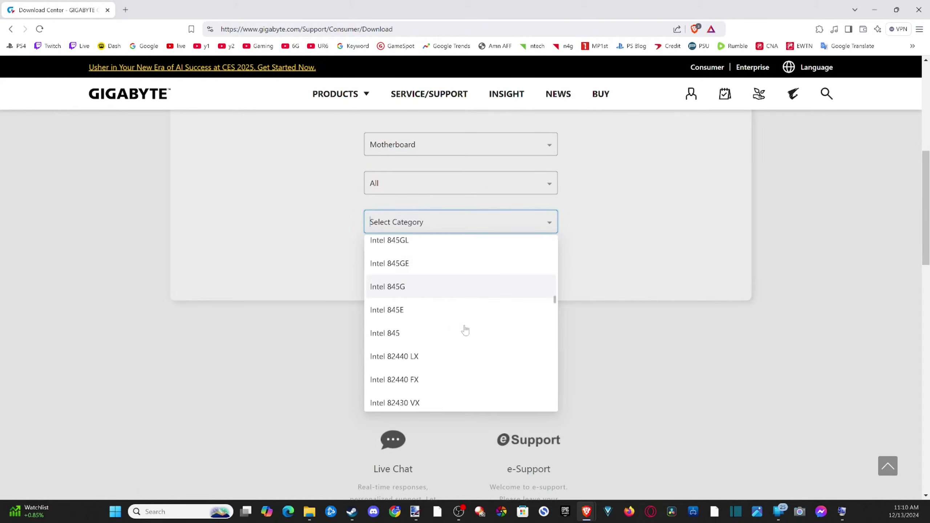
{"action": "scroll", "coordinate": [463, 330], "scroll_direction": "down", "scroll_amount": 5}
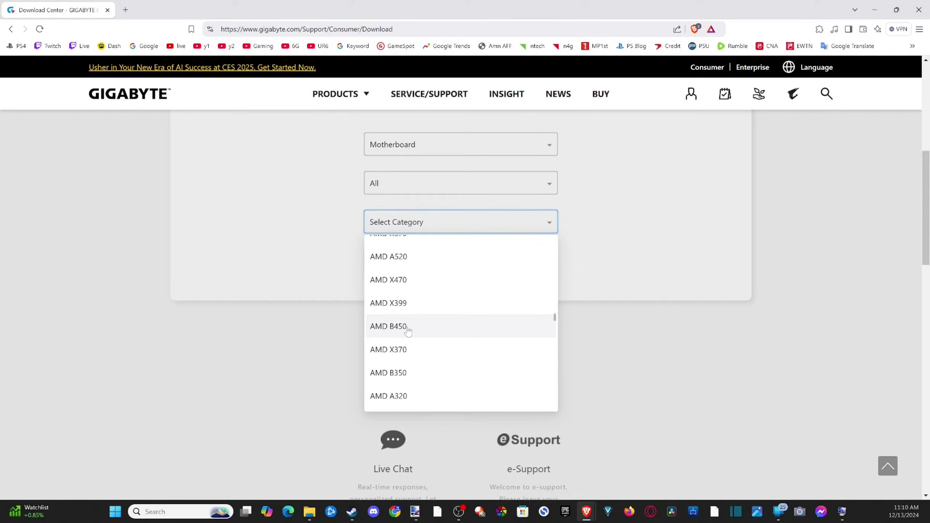
{"action": "left_click", "coordinate": [401, 330]}
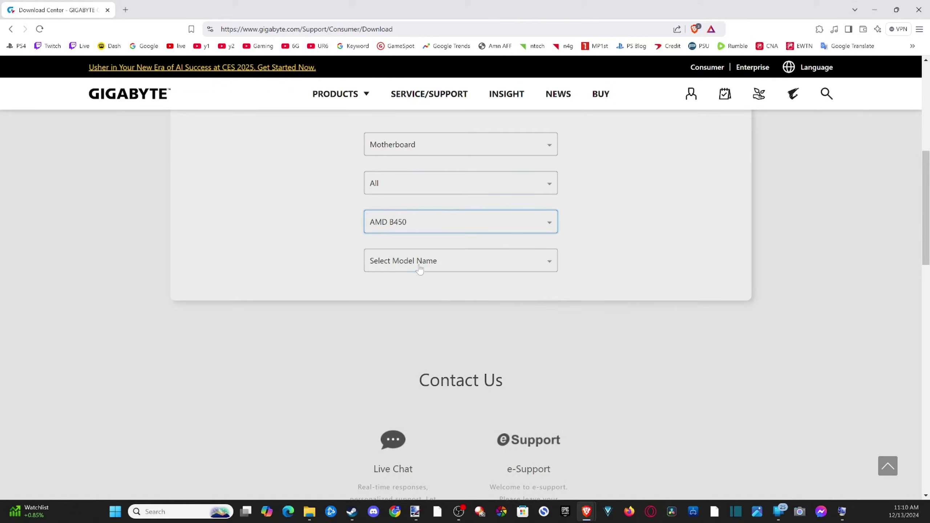
Step: Select the B450M DS3H (rev. 1.x) model from the B450 model list
{"action": "left_click", "coordinate": [420, 267]}
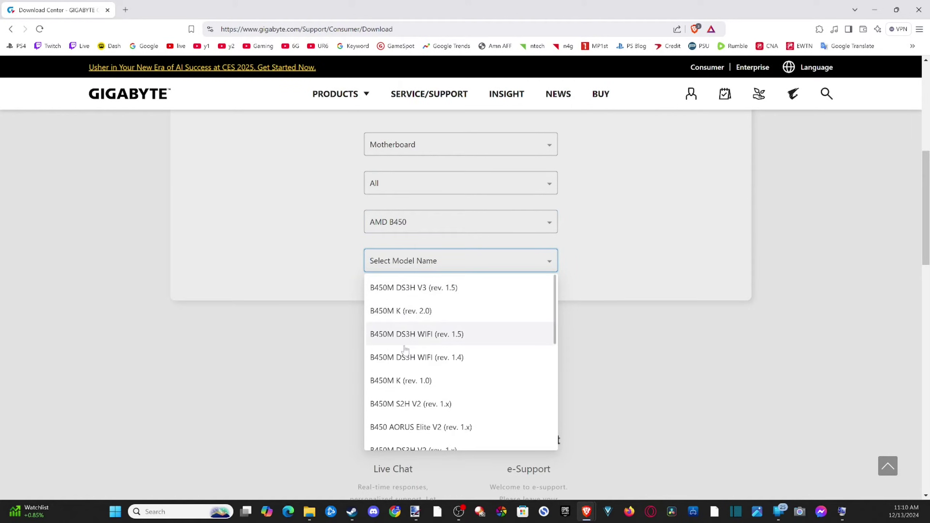
{"action": "scroll", "coordinate": [435, 351], "scroll_direction": "down", "scroll_amount": 1}
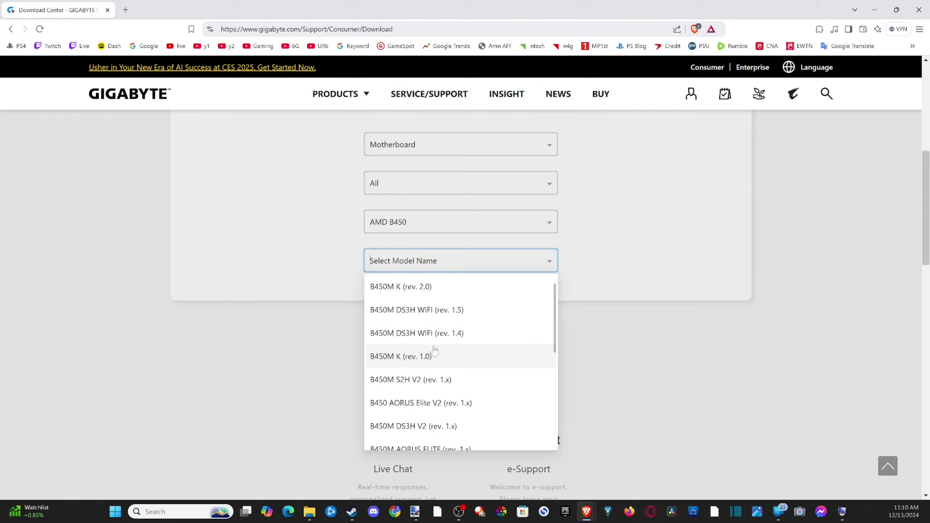
{"action": "scroll", "coordinate": [436, 349], "scroll_direction": "down", "scroll_amount": 1}
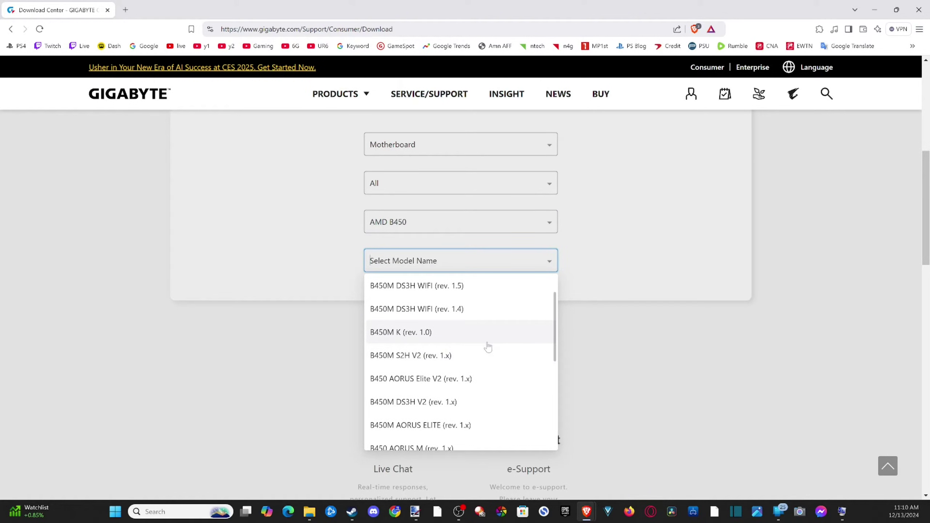
{"action": "scroll", "coordinate": [488, 347], "scroll_direction": "down", "scroll_amount": 4}
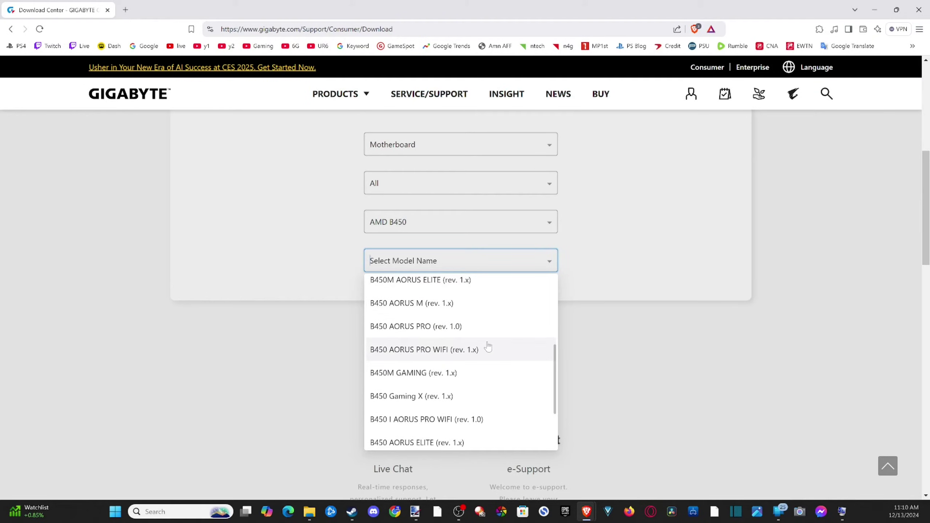
{"action": "scroll", "coordinate": [488, 347], "scroll_direction": "down", "scroll_amount": 2}
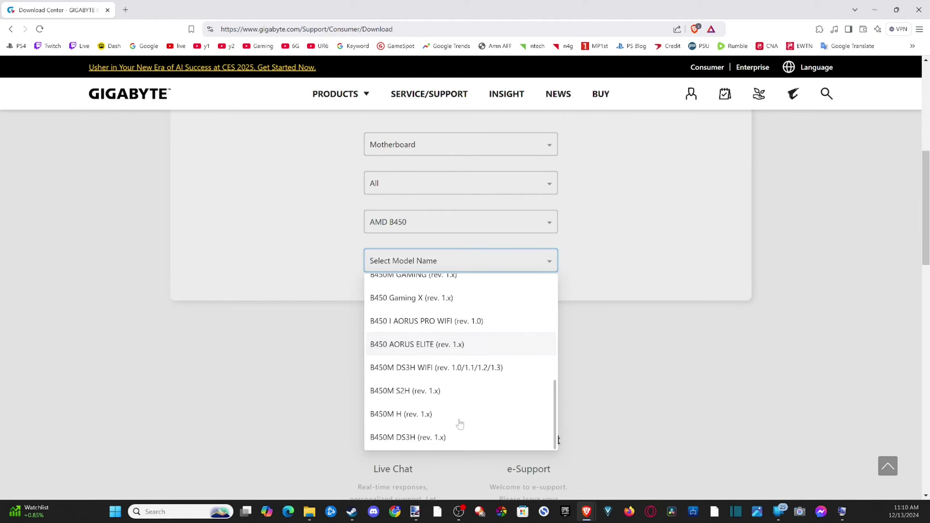
{"action": "left_click", "coordinate": [385, 438]}
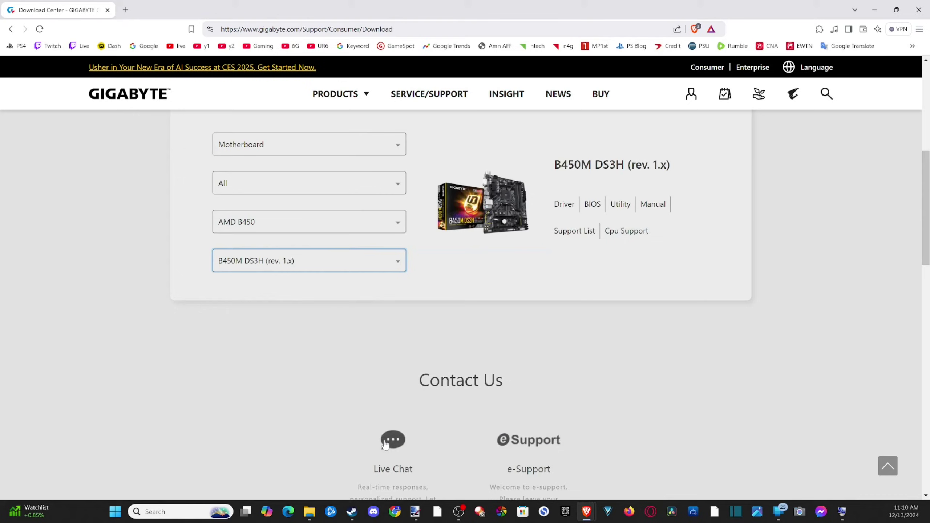
Step: Open the board's BIOS downloads and highlight the newest F67d date, Sep 02, 2024
{"action": "left_click", "coordinate": [592, 204]}
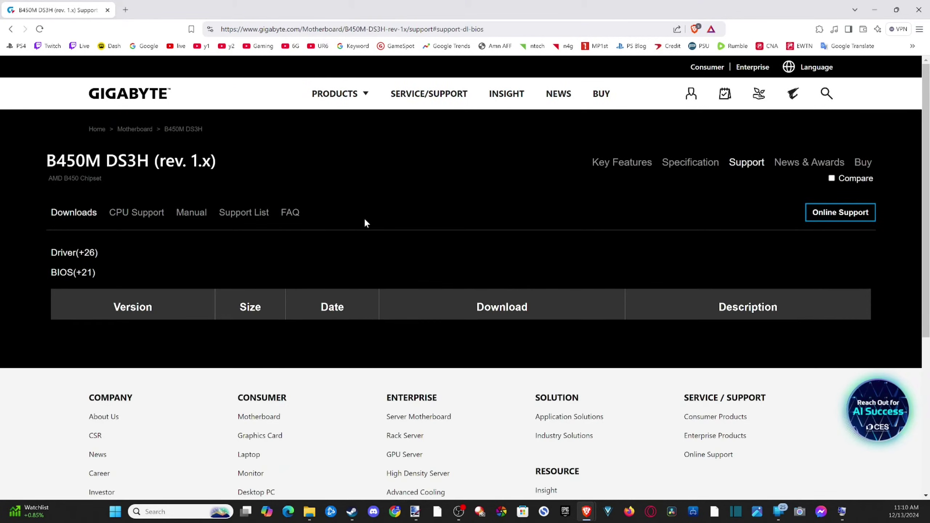
{"action": "scroll", "coordinate": [644, 307], "scroll_direction": "down", "scroll_amount": 2}
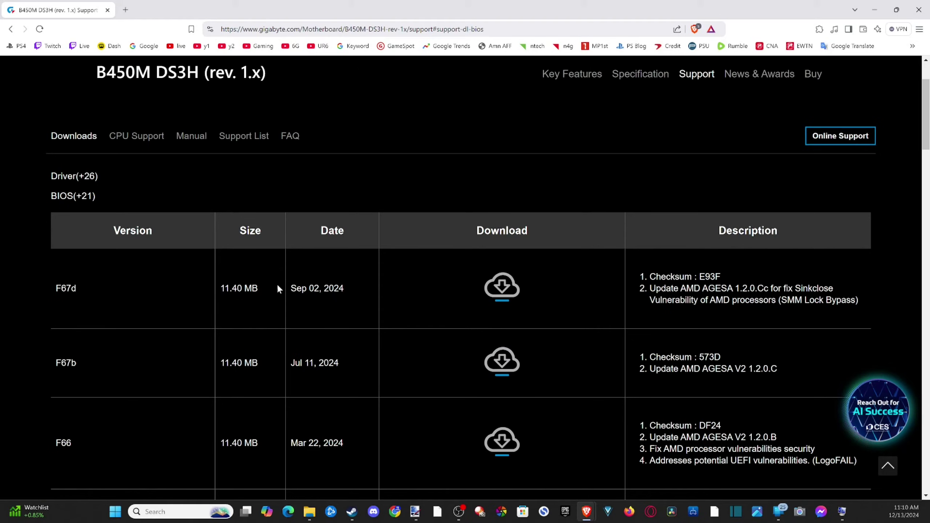
{"action": "left_click_drag", "start_coordinate": [352, 291], "coordinate": [291, 289]}
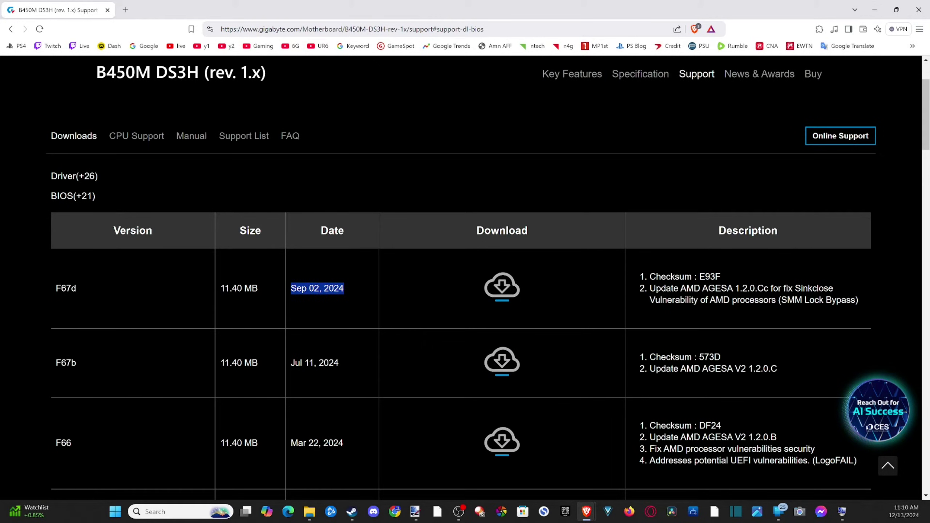